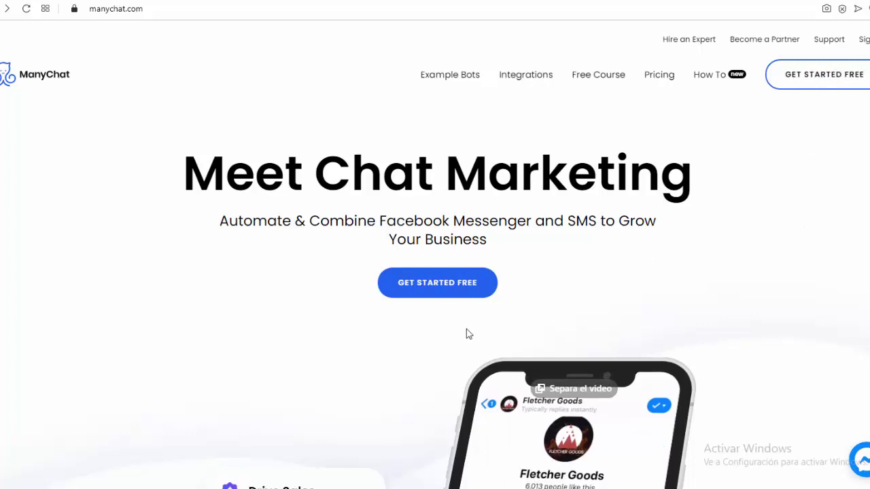
# Start the free signup, agree to the Terms of Service and Privacy Policy, and begin Facebook sign-in with notifications allowed
pyautogui.click(437, 286)
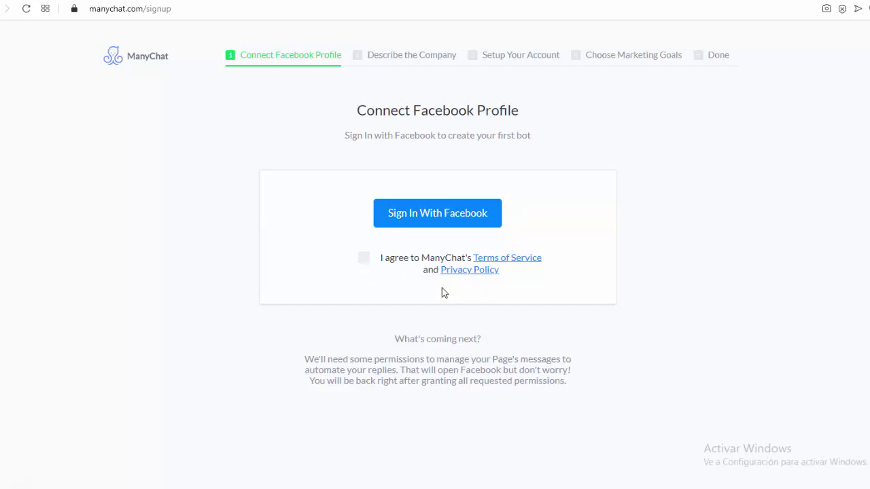
pyautogui.click(364, 261)
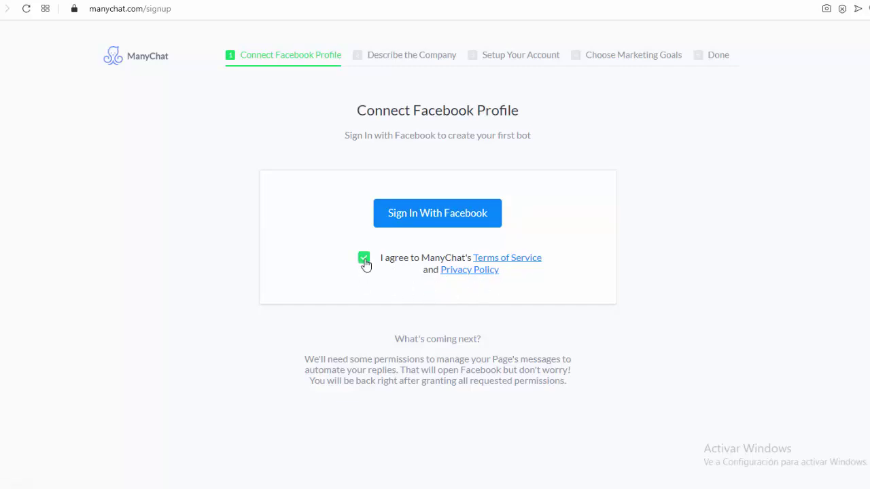
pyautogui.click(423, 219)
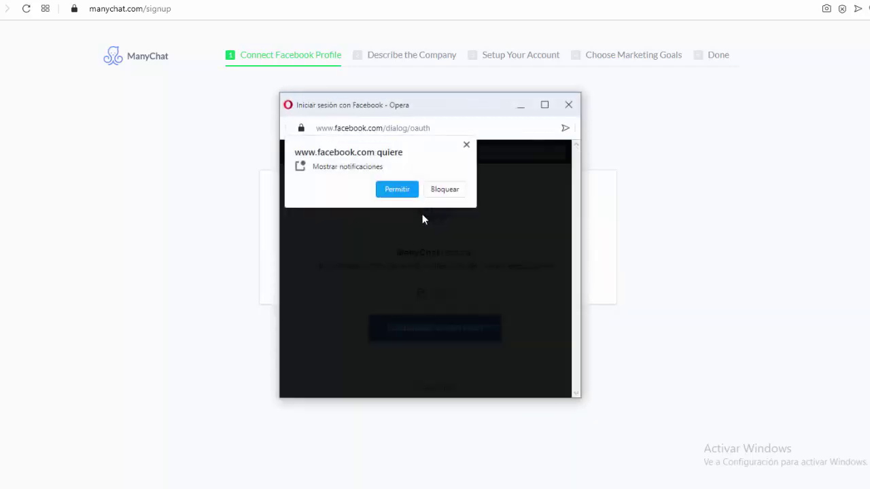
pyautogui.click(398, 191)
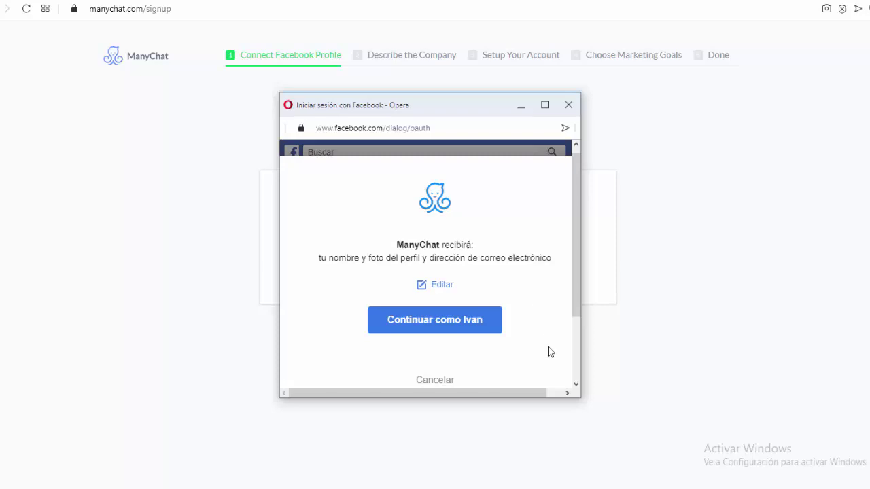
# Continue with the Facebook profile and grant ManyChat all the requested business and page permissions
pyautogui.click(423, 322)
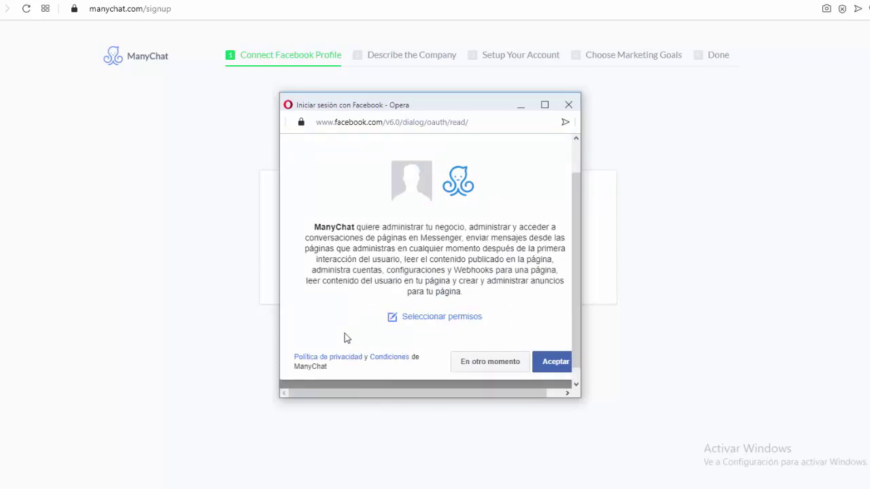
pyautogui.click(544, 105)
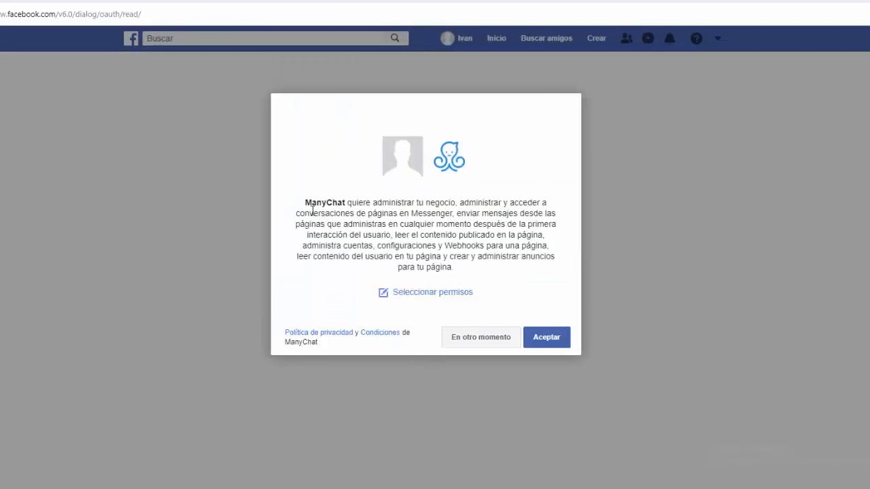
pyautogui.click(548, 339)
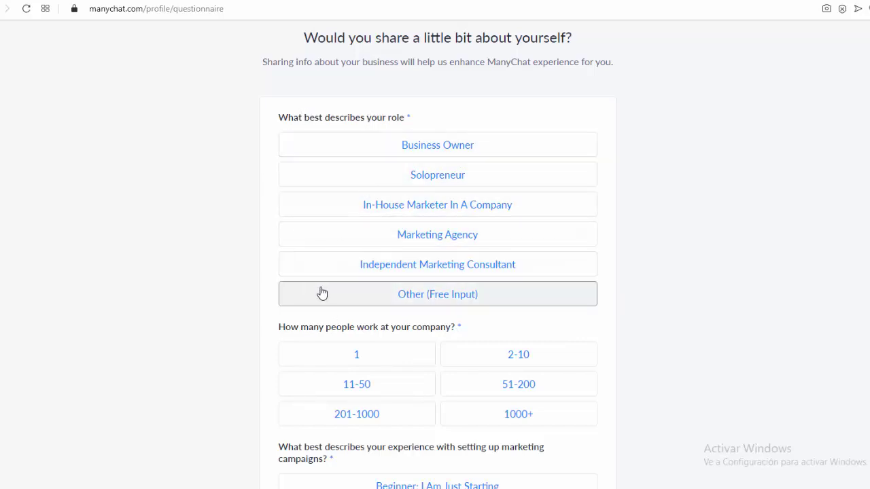
# Answer the profile questionnaire with role Independent Marketing Consultant, company size 1, and 6-10 managed clients
pyautogui.click(452, 272)
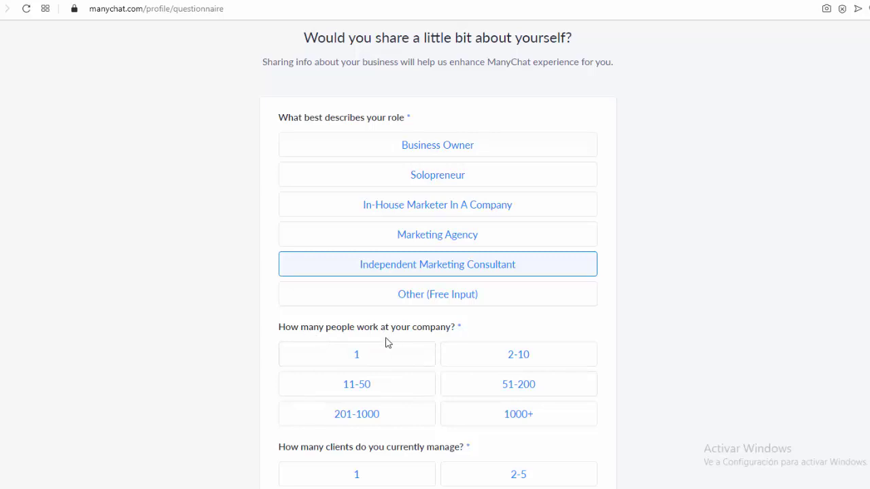
pyautogui.click(357, 359)
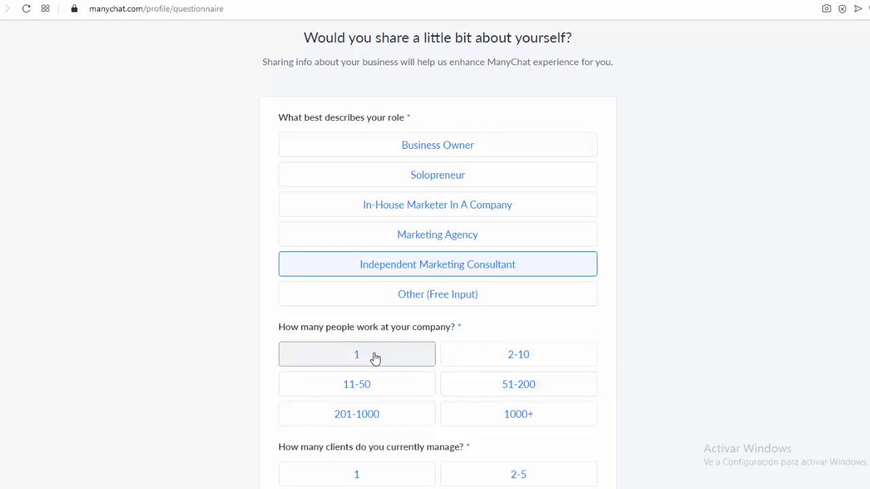
pyautogui.click(374, 358)
pyautogui.scroll(-3, 421, 238)
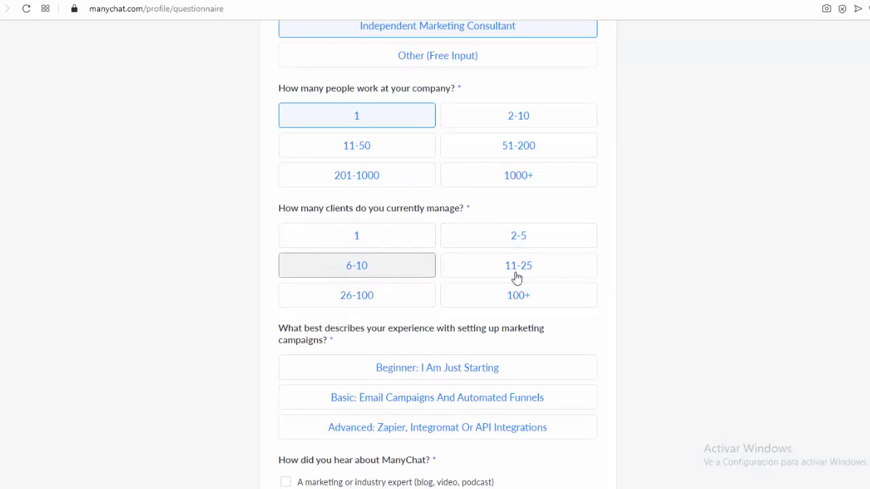
pyautogui.click(360, 269)
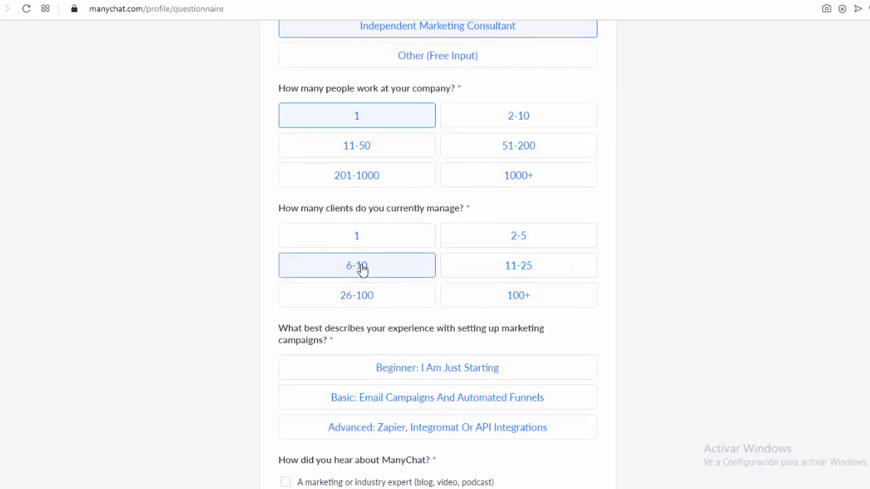
# Choose Basic: Email Campaigns And Automated Funnels as experience, mark Google Search as the referral source, and submit the questionnaire
pyautogui.scroll(-2, 726, 326)
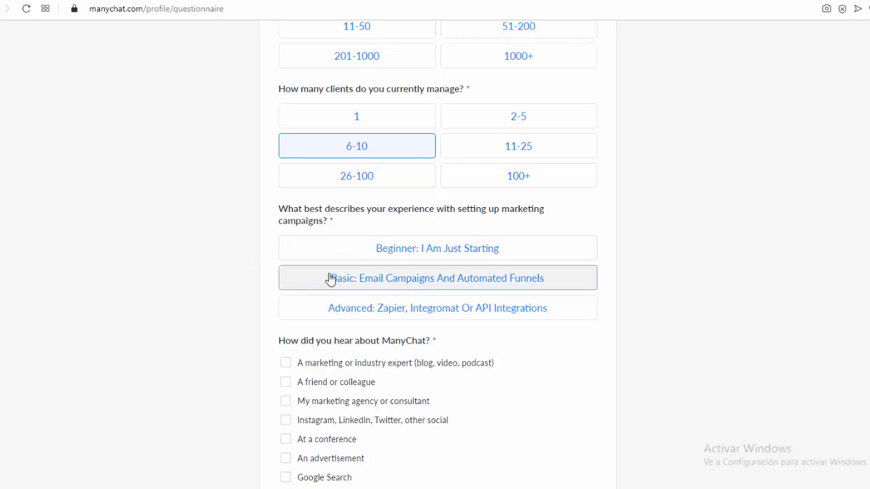
pyautogui.click(415, 284)
pyautogui.scroll(-3, 281, 142)
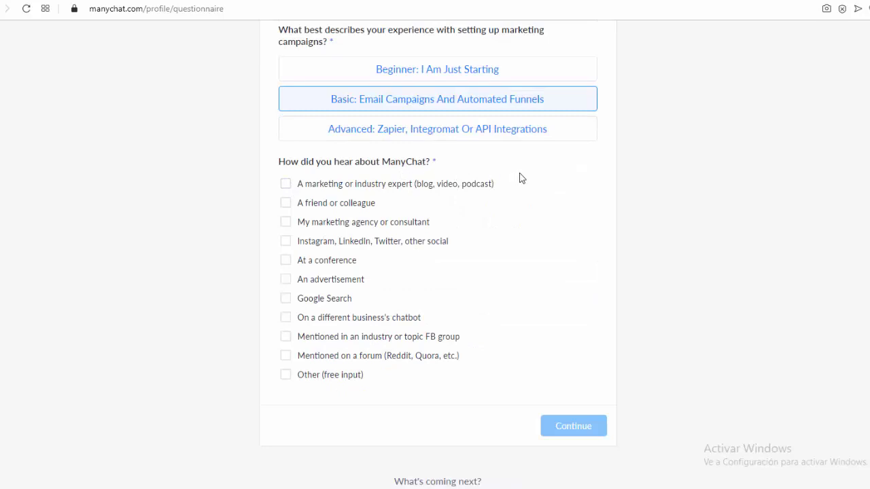
pyautogui.click(285, 302)
pyautogui.click(565, 432)
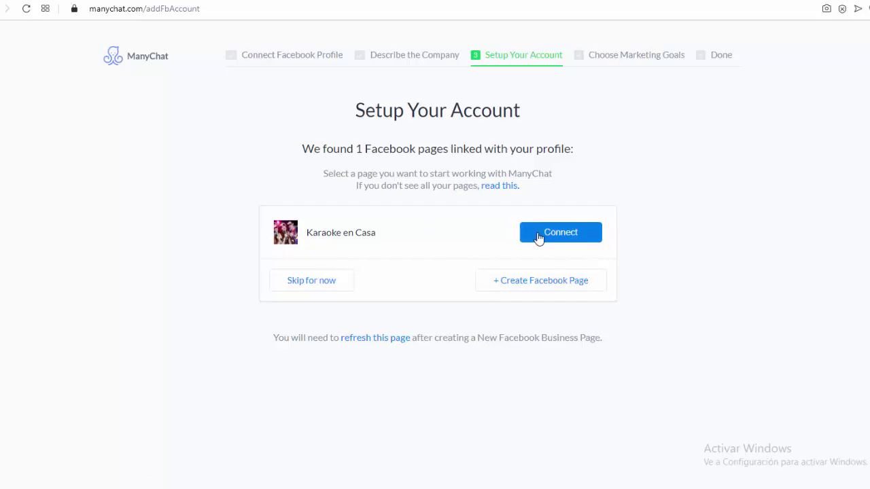
# Connect the Karaoke en Casa Facebook page and describe the account as an actual E-commerce business
pyautogui.click(563, 235)
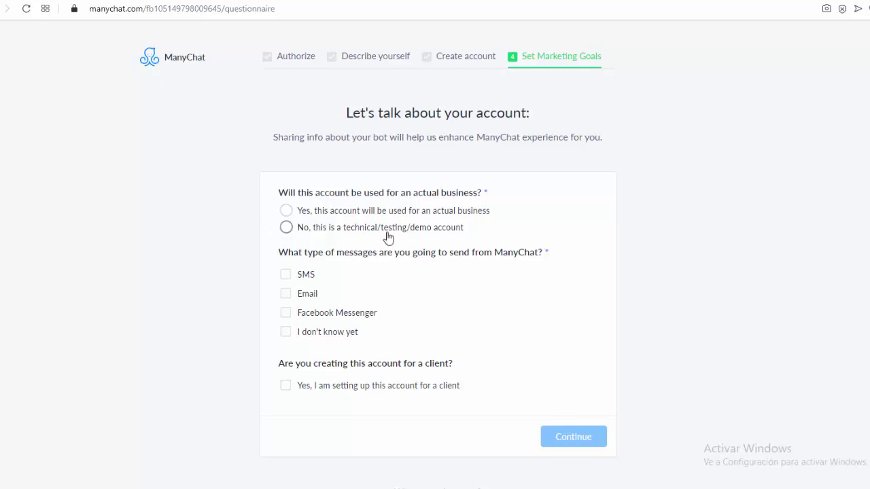
pyautogui.click(286, 211)
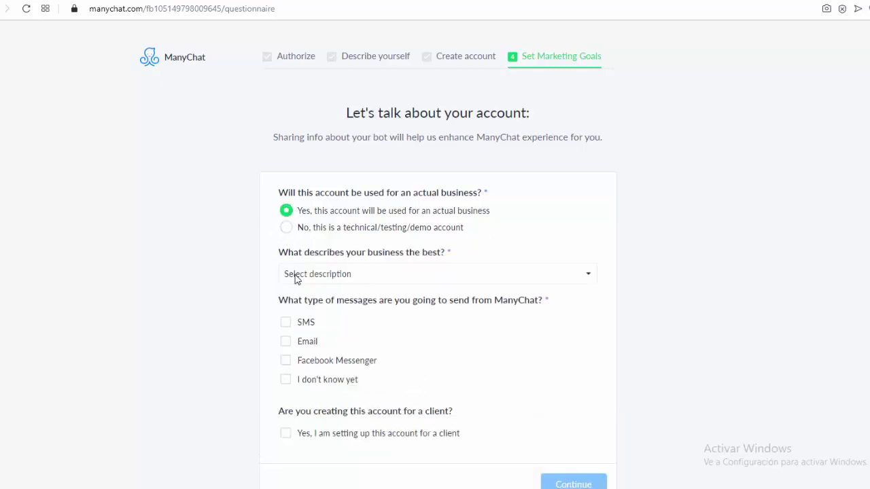
pyautogui.click(589, 277)
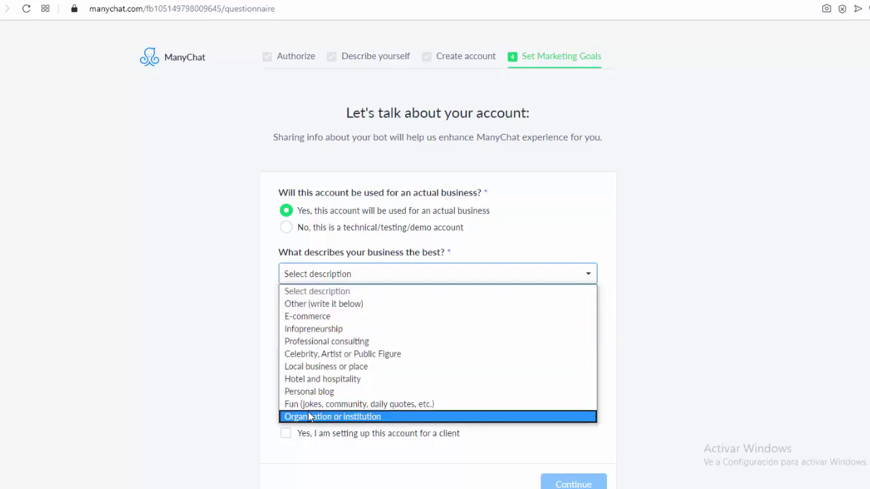
pyautogui.click(301, 317)
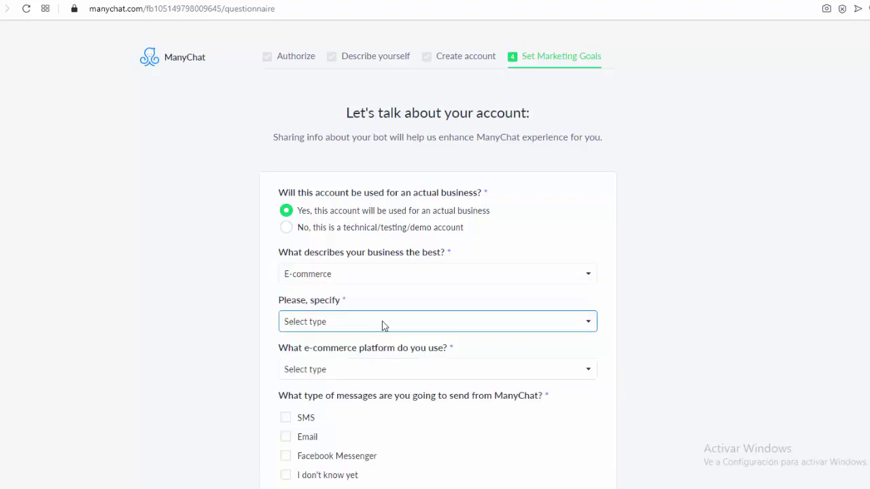
# Specify Digital products as the e-commerce type and state that no e-commerce platform is used
pyautogui.click(335, 322)
pyautogui.click(313, 352)
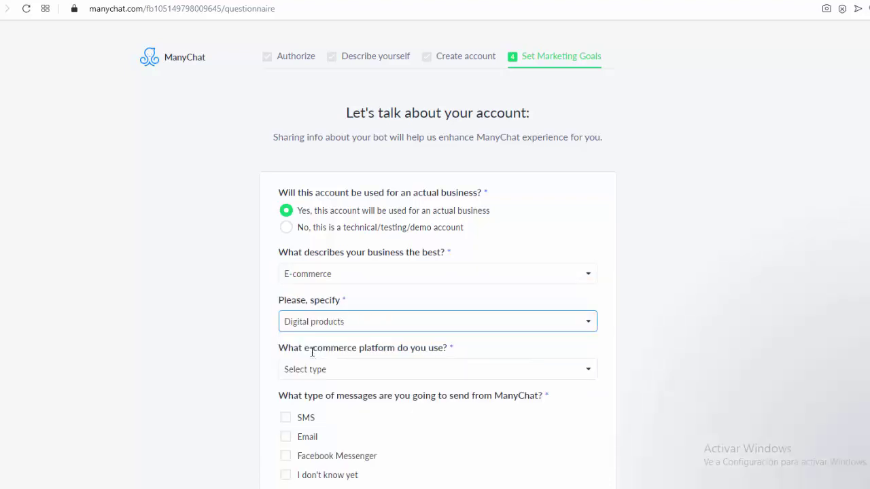
pyautogui.click(586, 377)
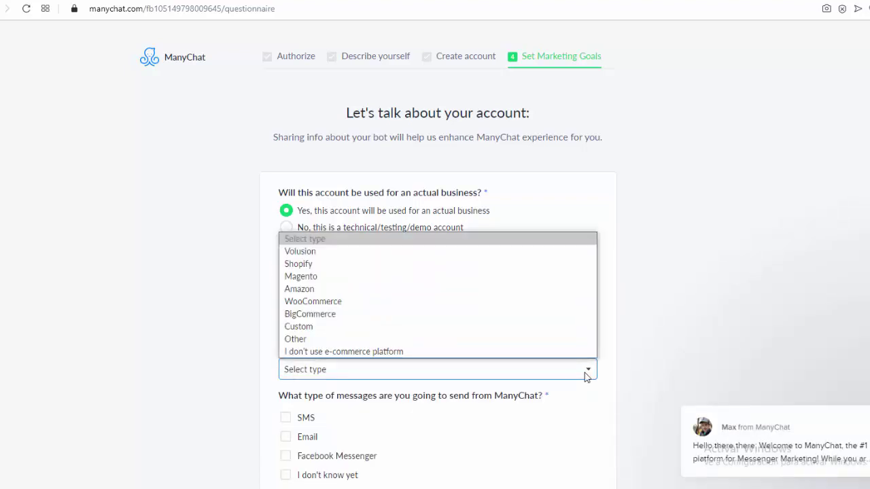
pyautogui.click(357, 350)
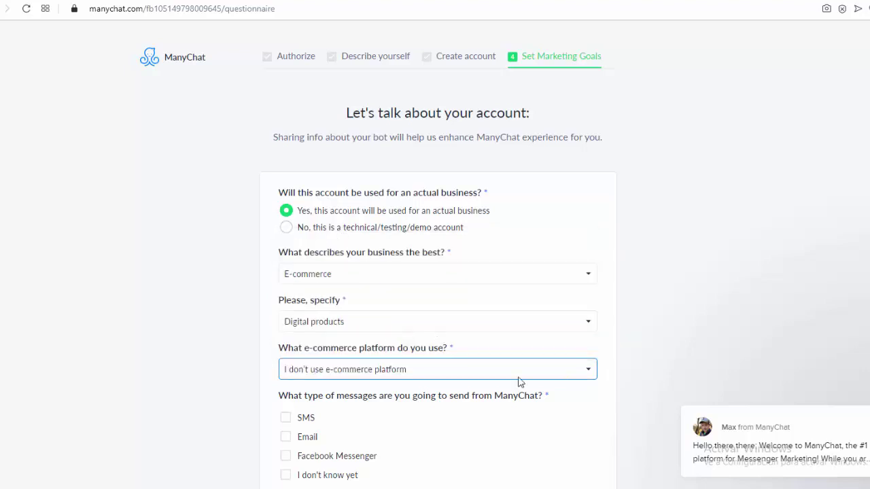
# Select Facebook Messenger as the message type, submit the account questionnaire, and postpone the three marketing tips questions
pyautogui.scroll(-1, 748, 311)
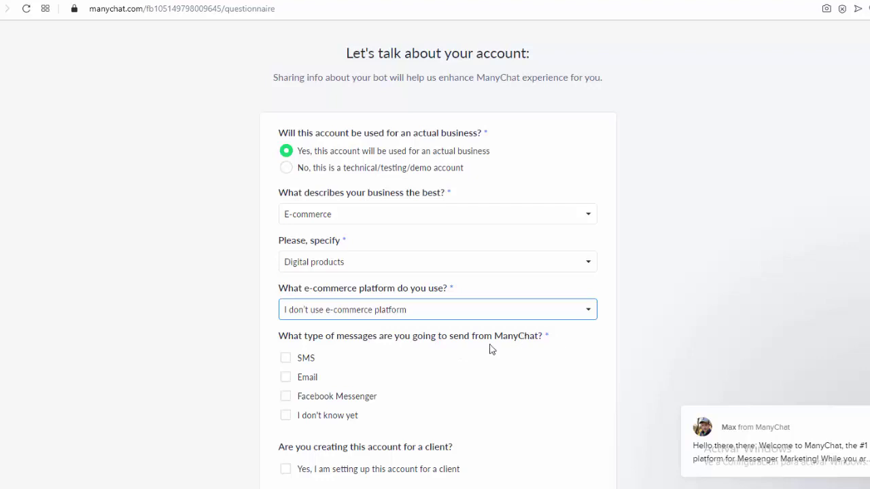
pyautogui.click(298, 405)
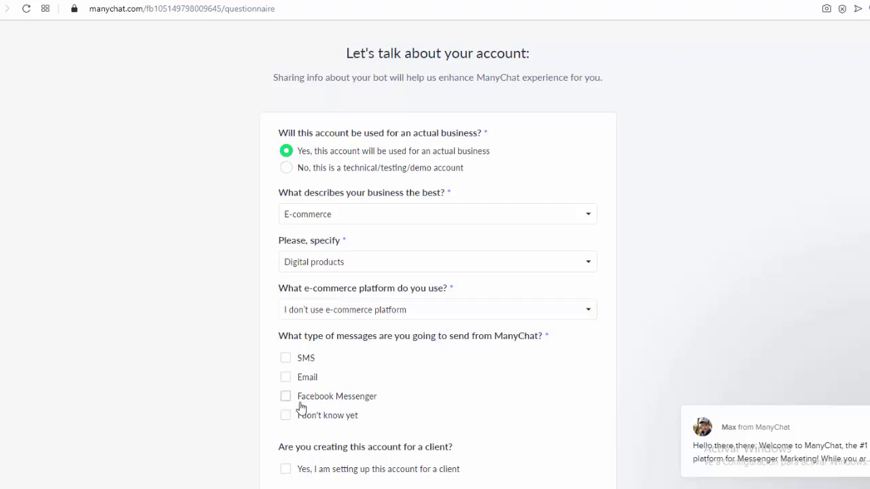
pyautogui.click(291, 400)
pyautogui.scroll(-2, 506, 435)
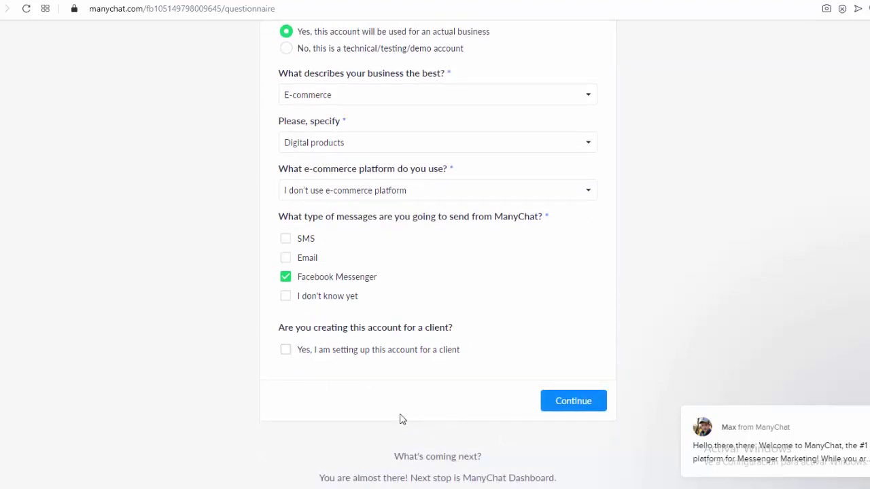
pyautogui.click(566, 403)
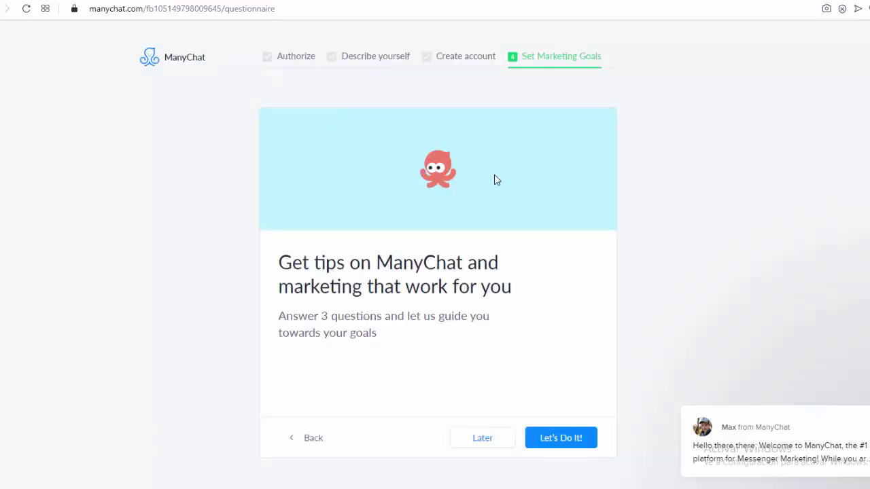
pyautogui.click(482, 438)
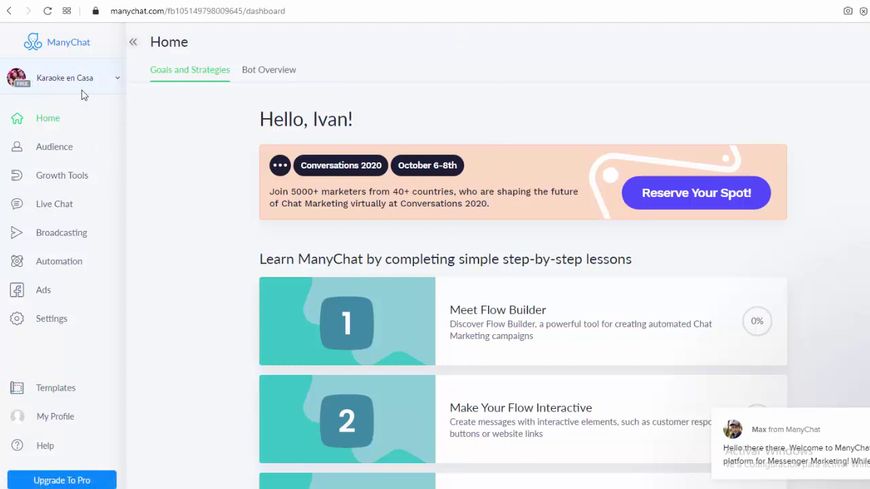
# Look at the account switcher options for the connected page and collapse them again
pyautogui.click(116, 80)
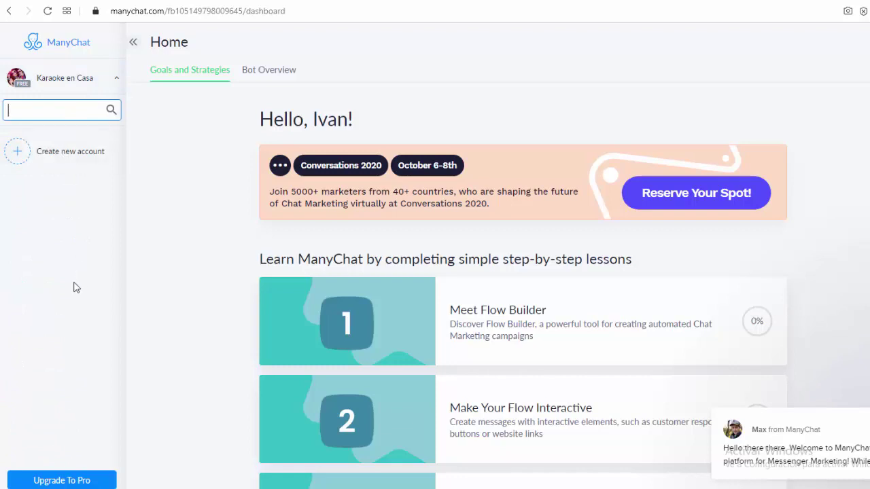
pyautogui.click(116, 80)
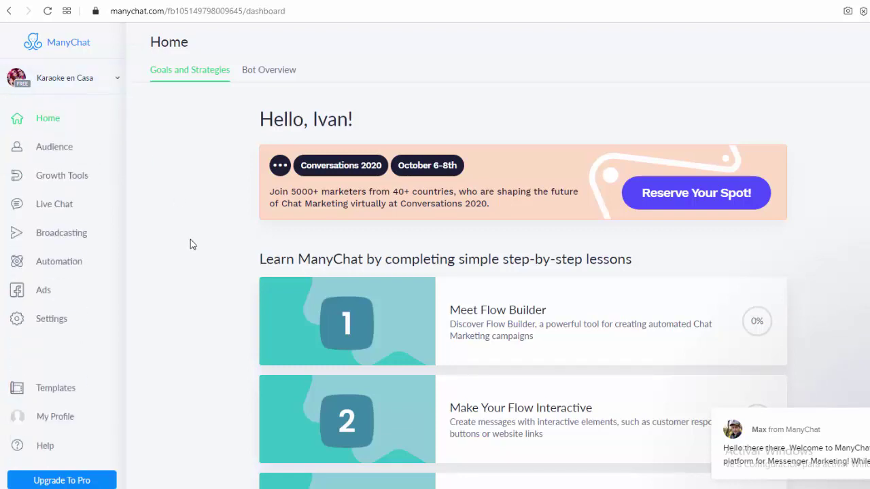